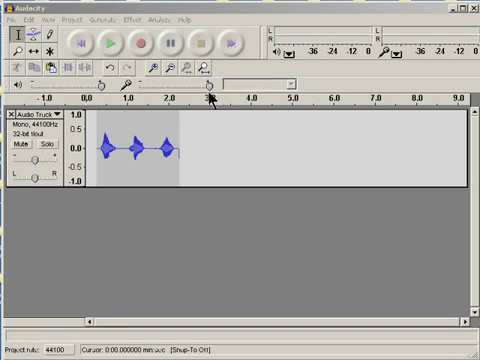
Play the two-second recording from the start while the output meter shows playback levels.
left_click(81, 43)
left_click(110, 43)
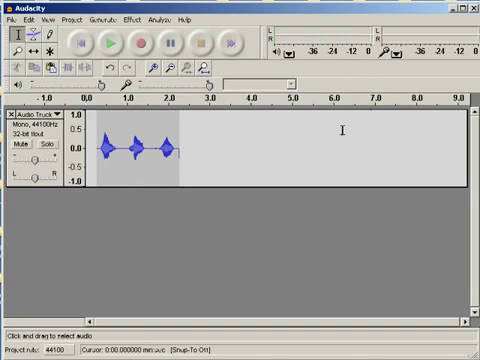
Enable Monitor Input from the input meter dropdown to show live microphone levels.
left_click(398, 53)
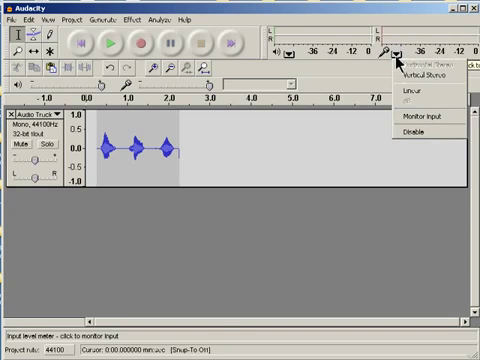
left_click(414, 118)
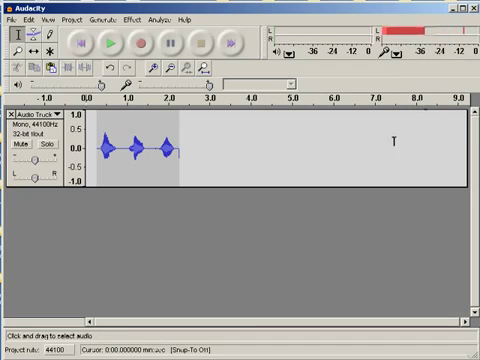
Turn Monitor Input off, then view and dismiss the output meter options unchanged.
left_click(398, 53)
left_click(421, 116)
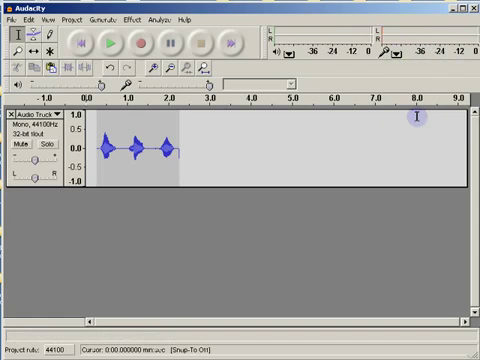
left_click(289, 54)
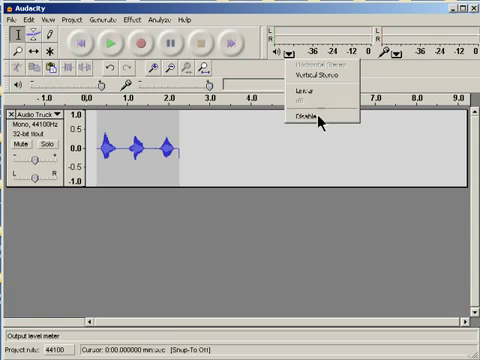
left_click(378, 74)
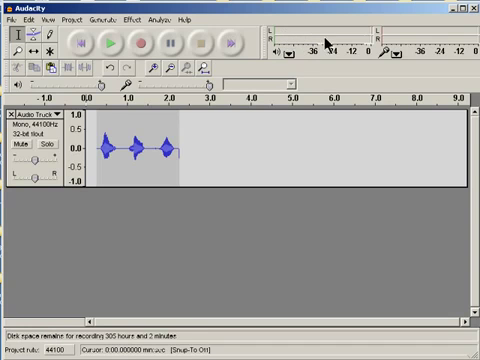
Re-enable input monitoring briefly, then switch Monitor Input off again.
left_click(417, 40)
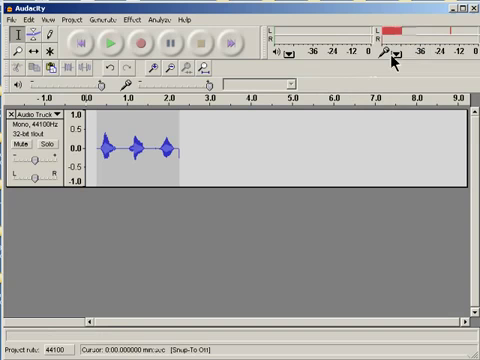
left_click(396, 54)
left_click(408, 116)
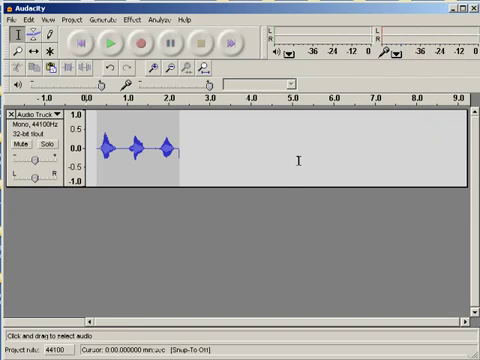